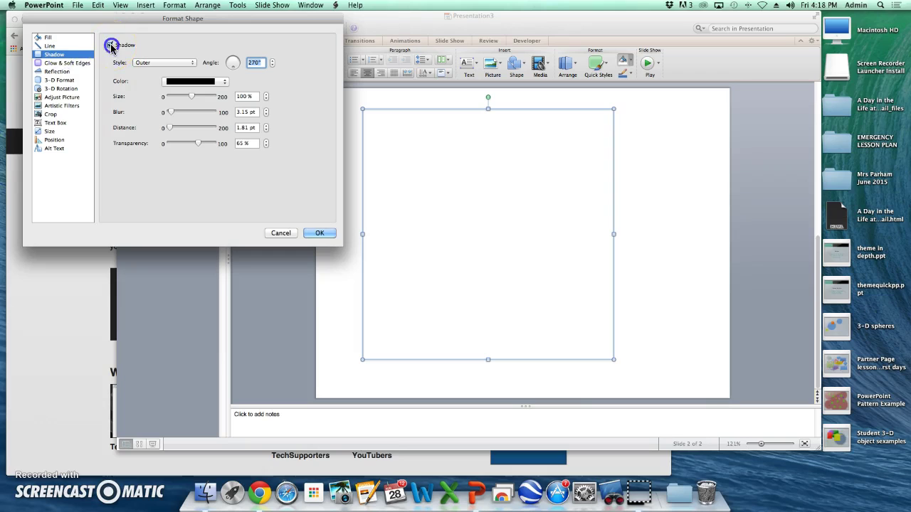
Step: Apply the shadow change to the large square and reselect the square on slide 2
left_click(315, 234)
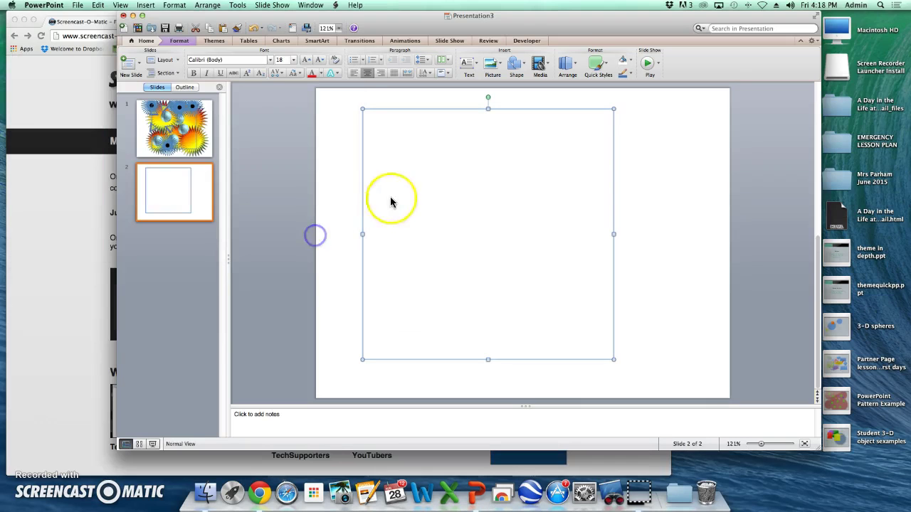
left_click(684, 191)
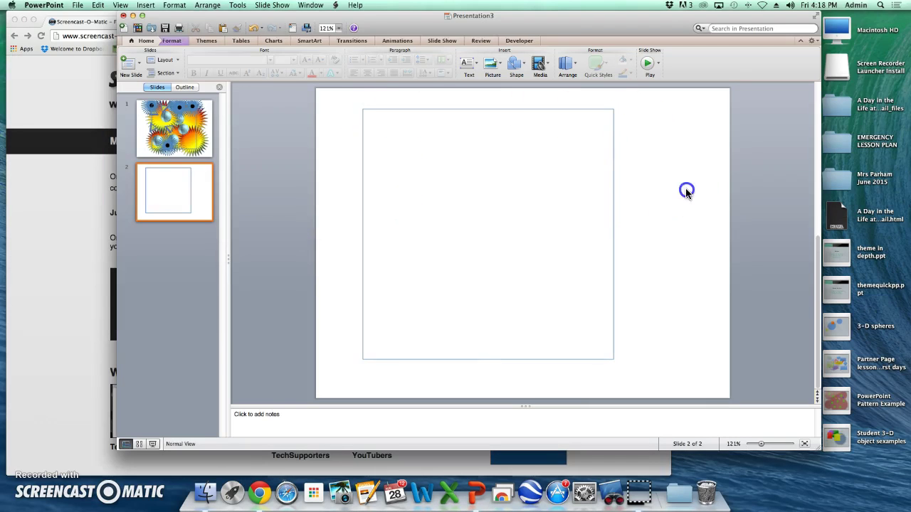
left_click(503, 111)
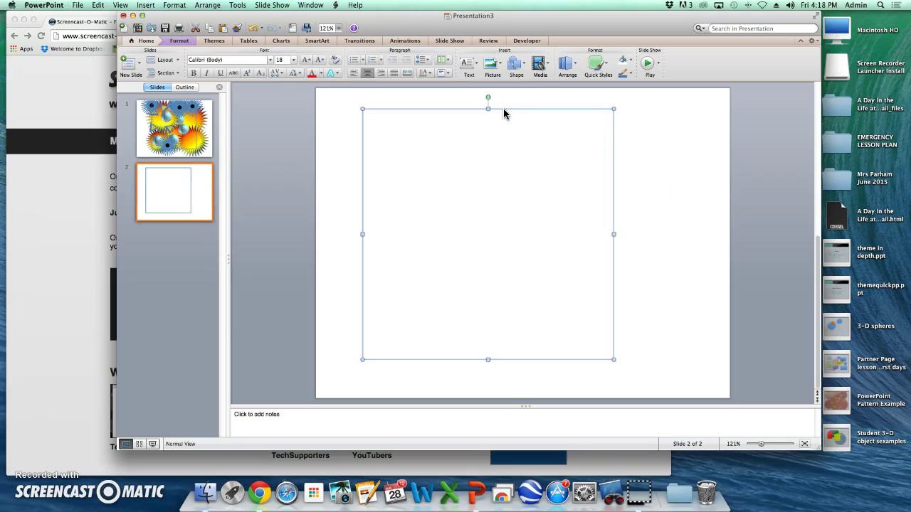
left_click(527, 108)
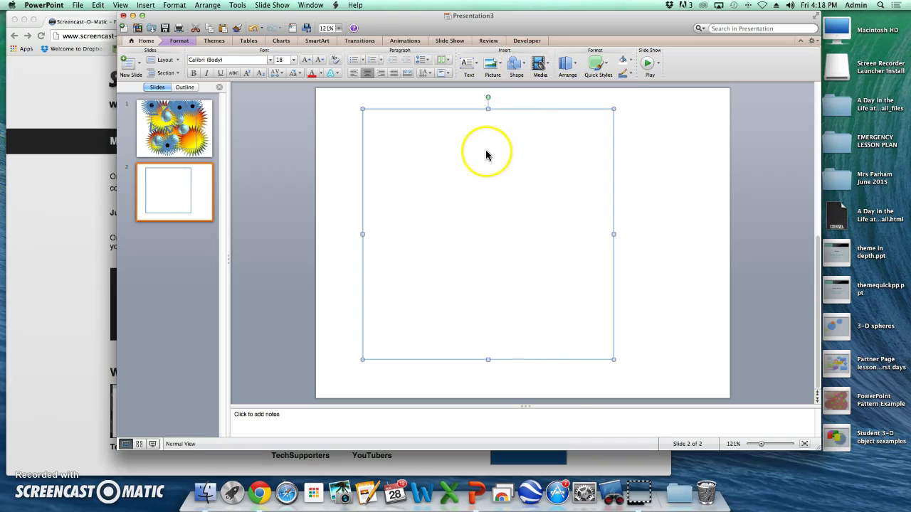
Step: Draw a 32-point star inside the upper-left part of the square
left_click(516, 66)
mouse_move(554, 151)
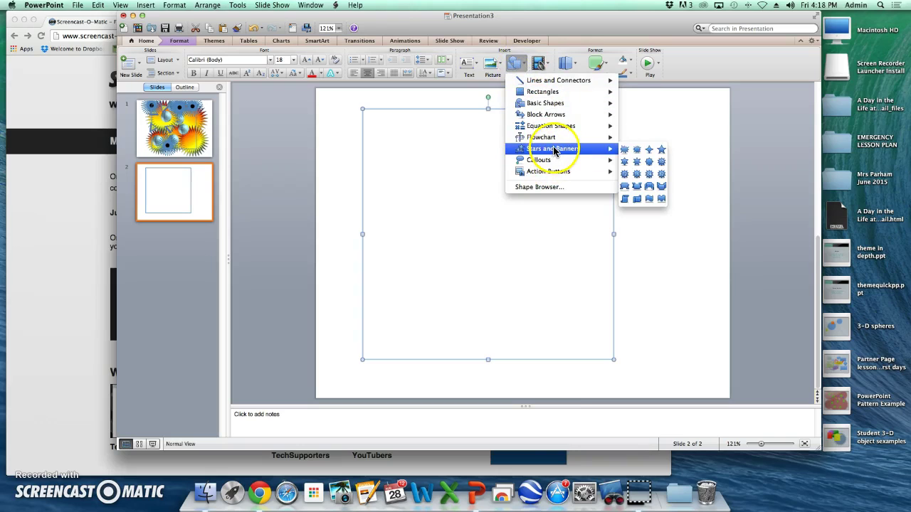
left_click(661, 175)
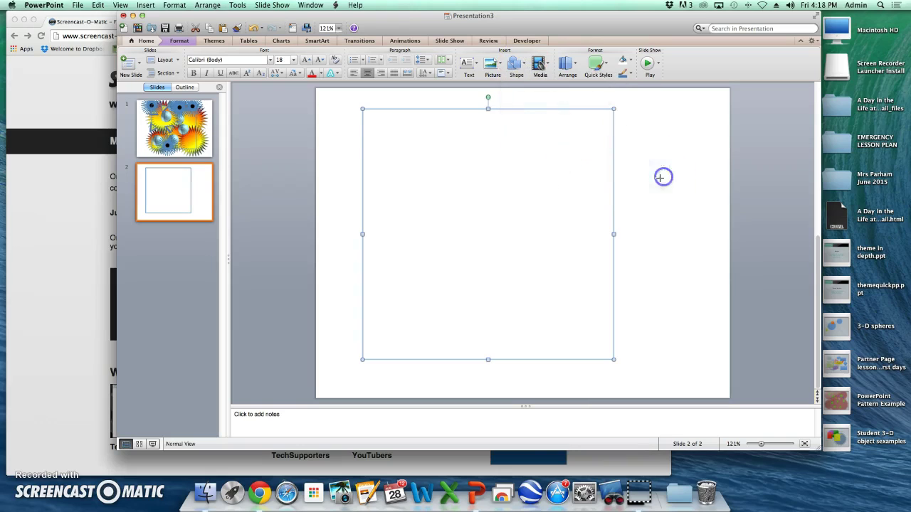
mouse_move(389, 138)
left_mouse_down()
mouse_move(484, 248)
mouse_move(516, 267)
left_mouse_up()
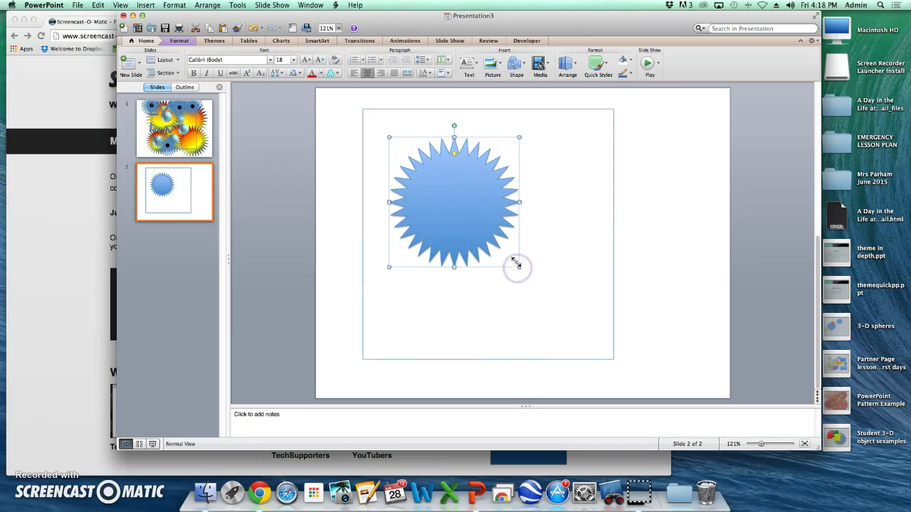
Step: Give the star a linear gradient fill and set its first colour stop to blue
left_click(630, 61)
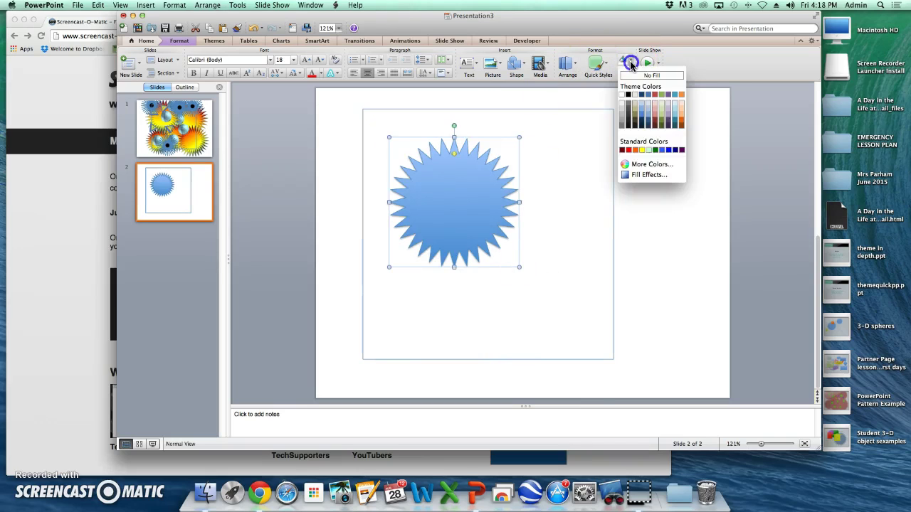
left_click(648, 174)
left_click(187, 33)
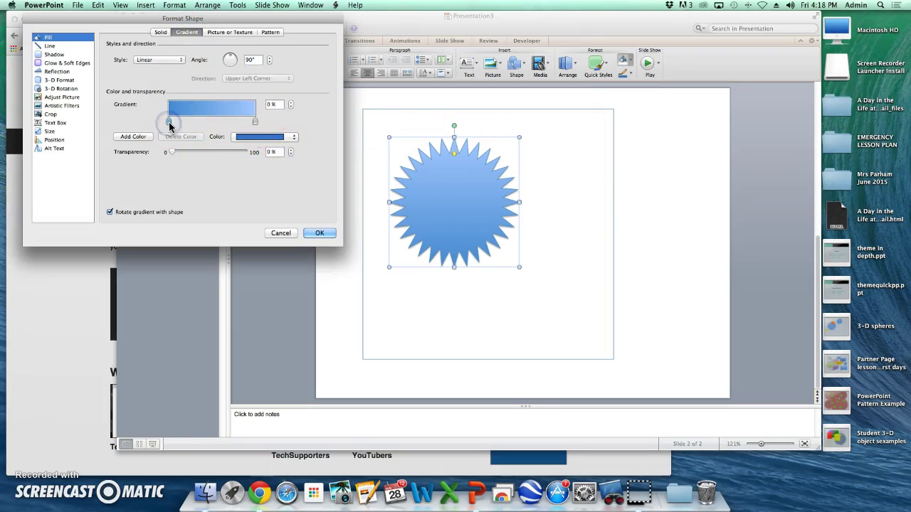
left_click(294, 137)
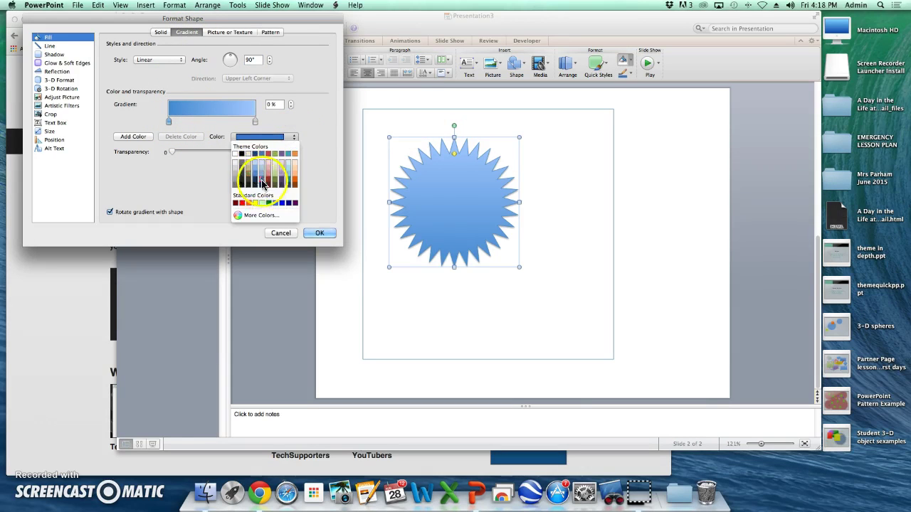
left_click(282, 203)
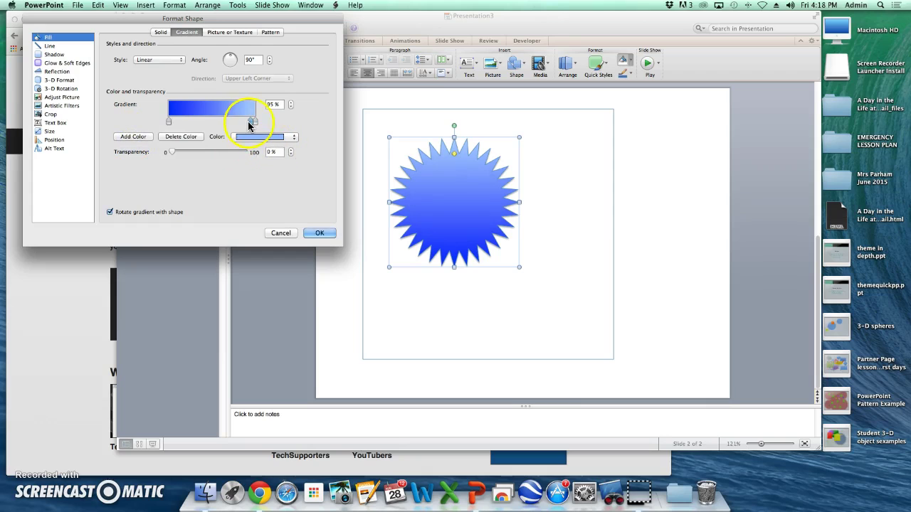
Step: Place a middle gradient stop at 59% in yellow and make the end stop orange
left_click_drag(250, 124, 219, 123)
left_click(293, 136)
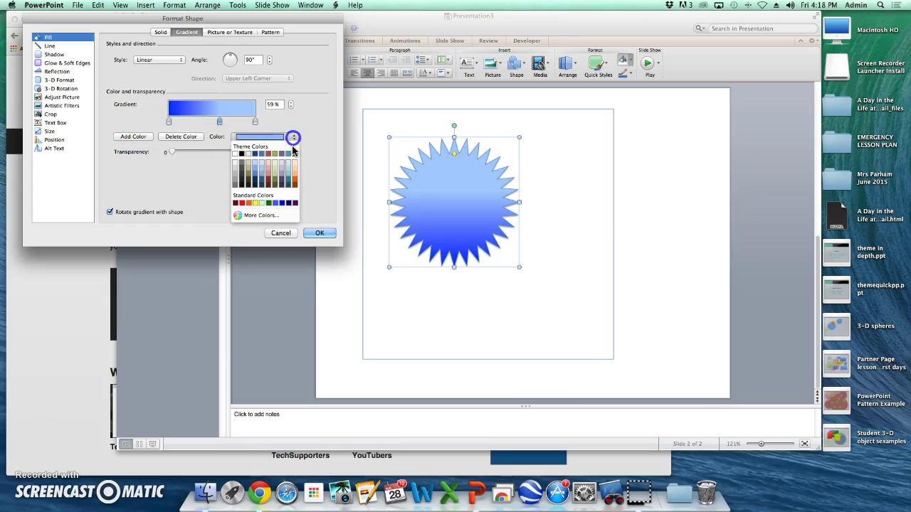
left_click(255, 204)
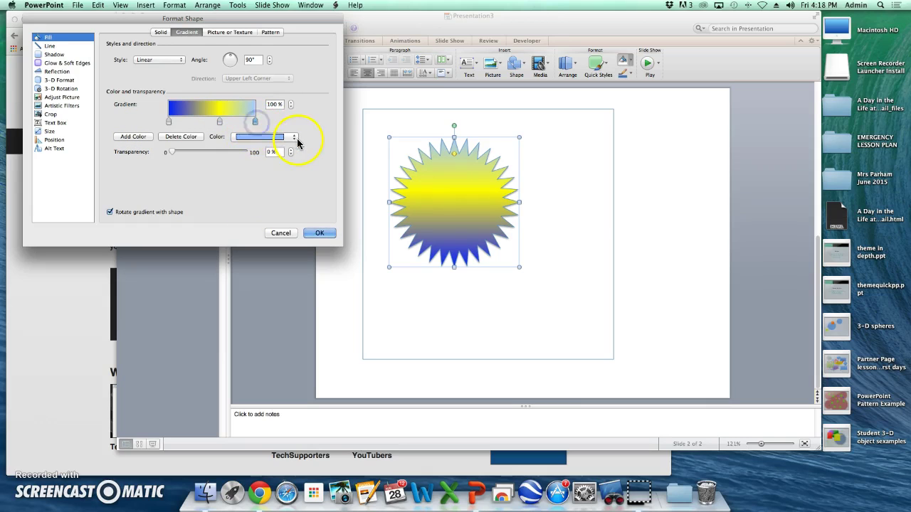
left_click(293, 138)
left_click(249, 206)
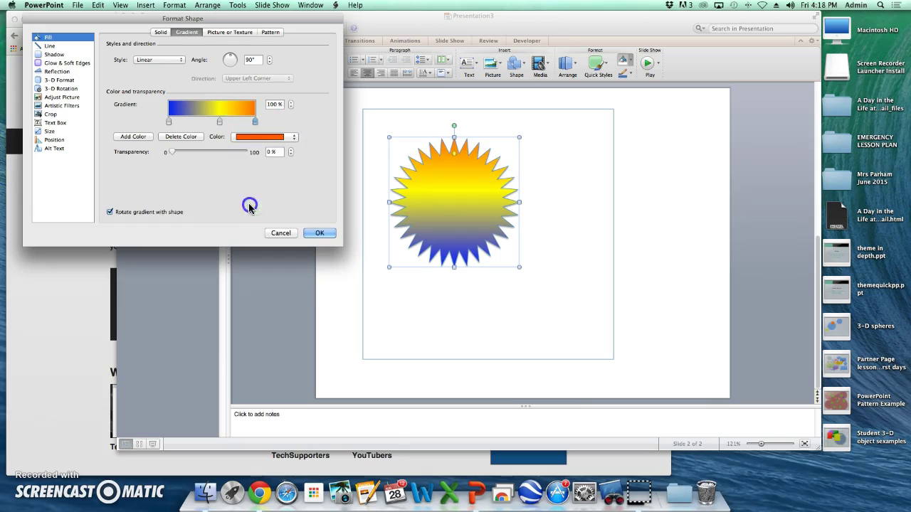
Step: Add a red gradient stop at 30% and reposition the other stops, with the blue one at 15%
left_click(140, 137)
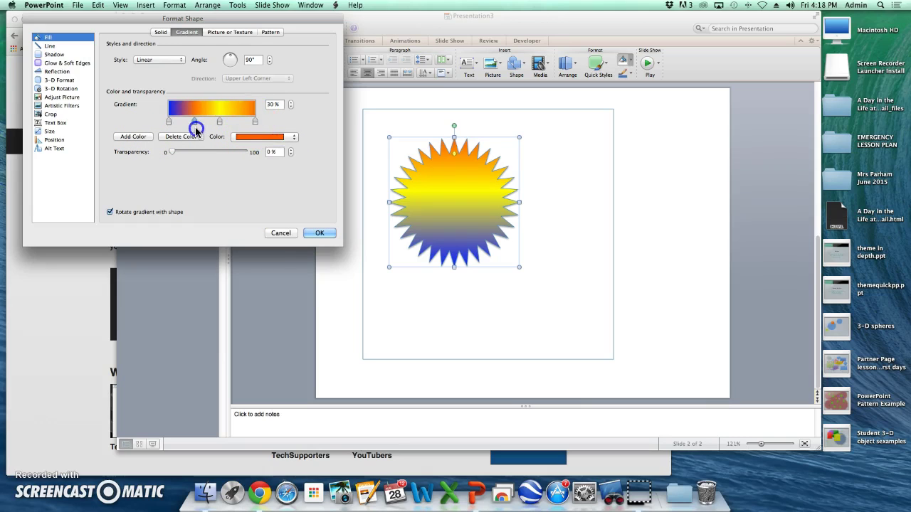
left_click(295, 137)
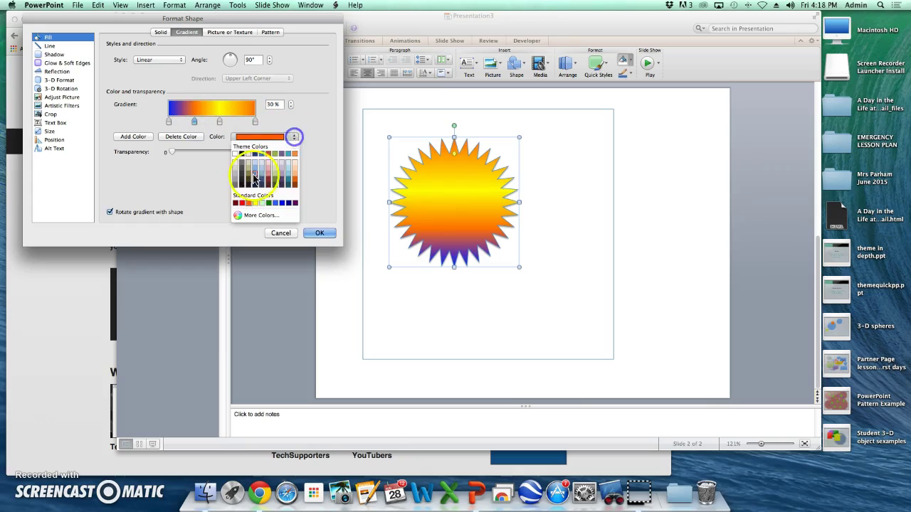
left_click(243, 204)
left_click_drag(219, 122, 181, 125)
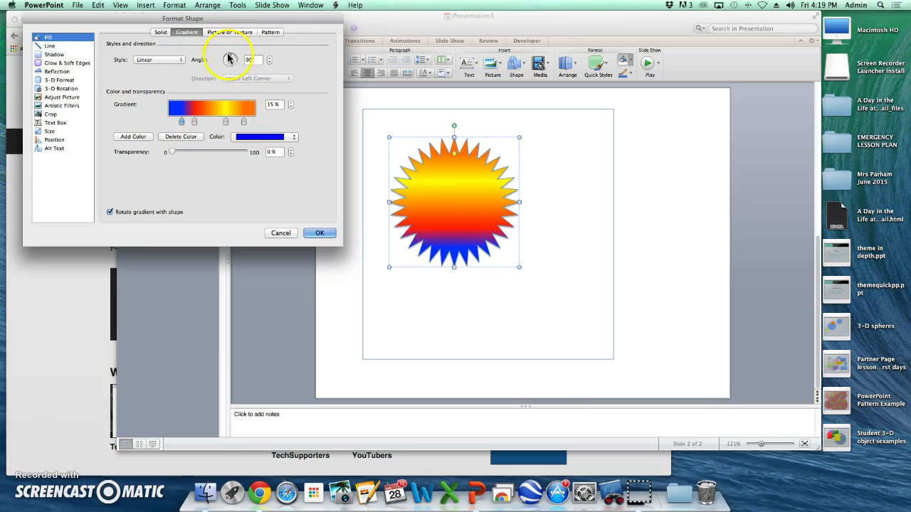
Step: Give the star a circle top bevel 25 pt wide and 30.5 pt high, and apply the formatting
left_click(63, 80)
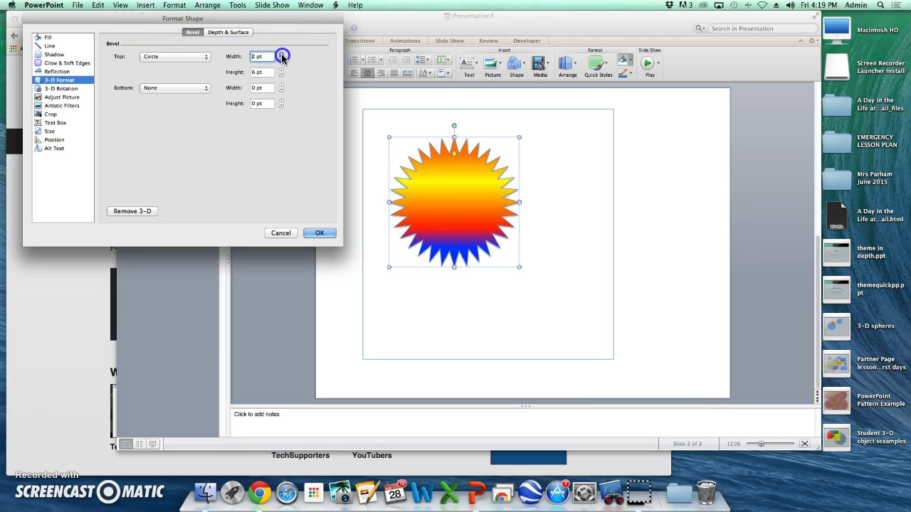
left_click(281, 72)
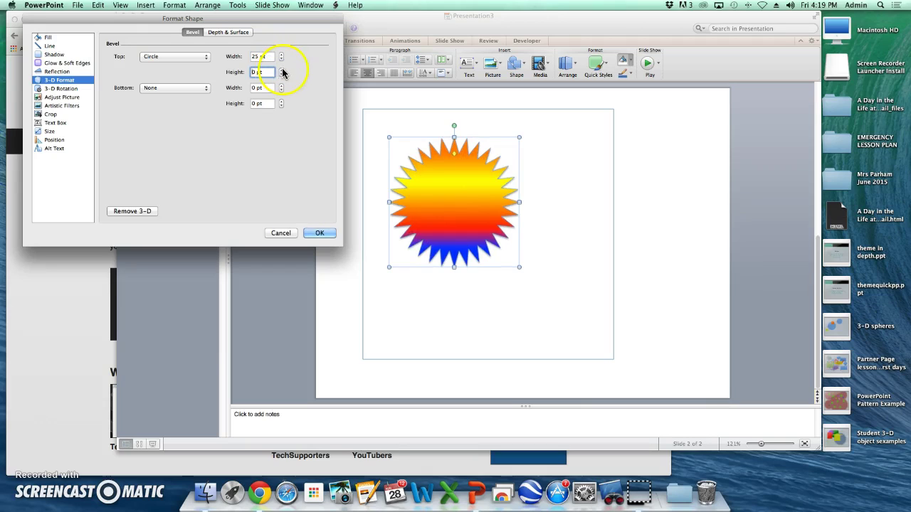
left_click(281, 72)
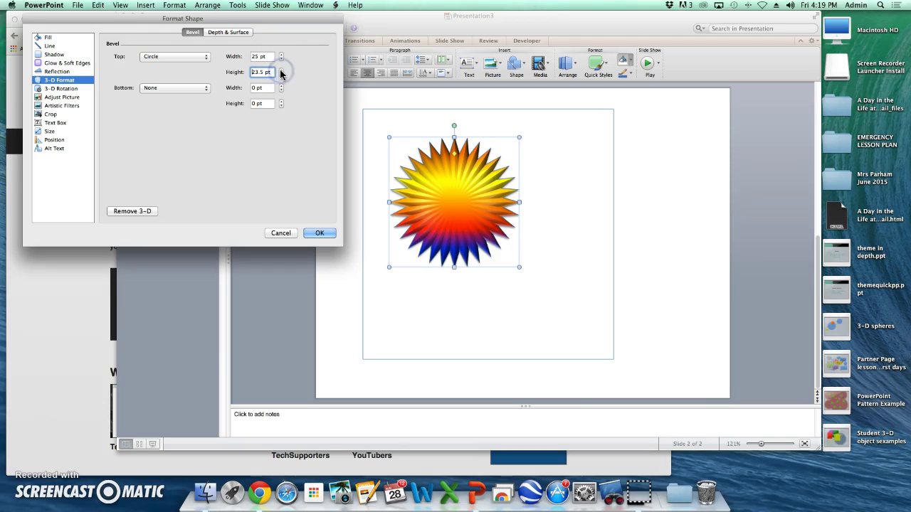
left_click(281, 72)
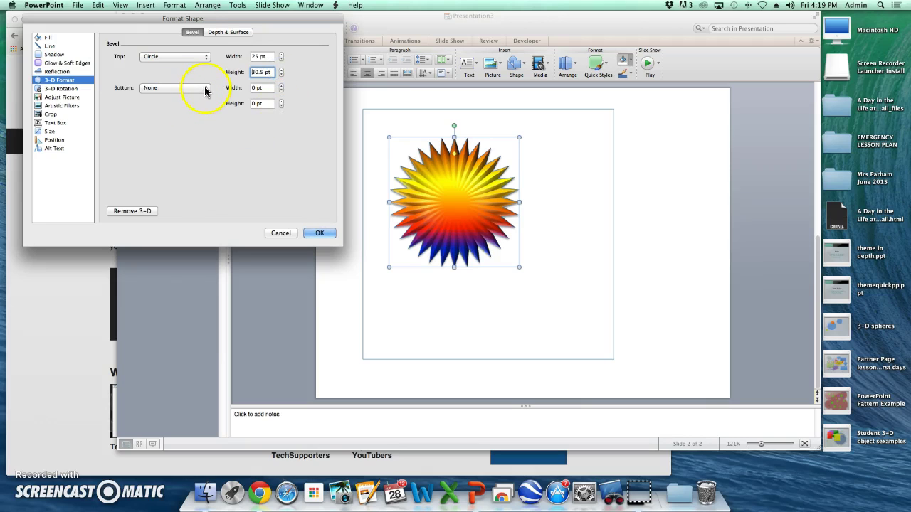
left_click(319, 233)
Step: Move the star over the square's upper-left corner and spread three duplicates to the centre, lower-left and upper-right
left_click_drag(461, 208, 402, 156)
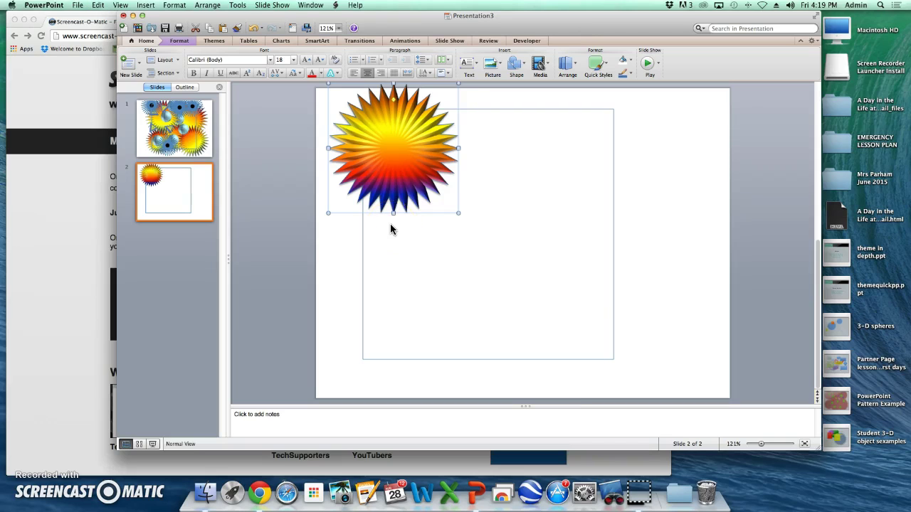
key("super+d")
left_click(401, 194)
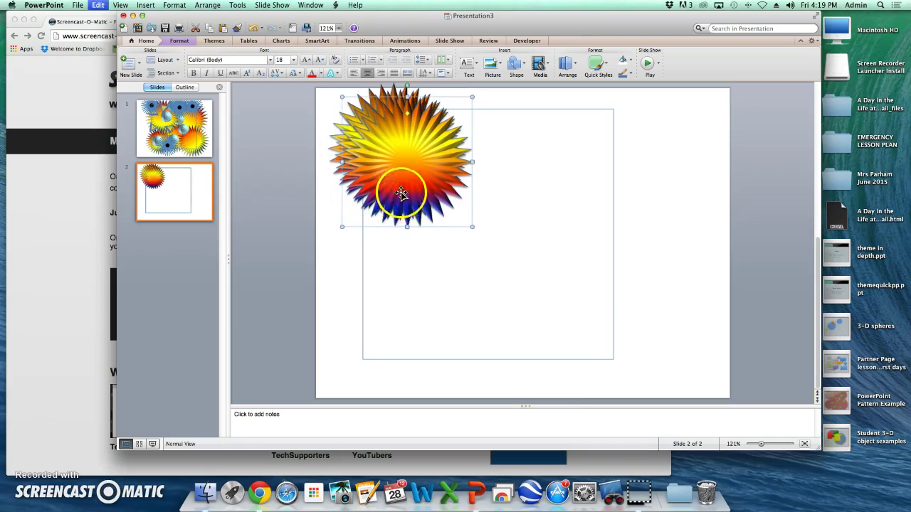
left_click_drag(398, 179, 483, 227)
left_click_drag(403, 146, 577, 153)
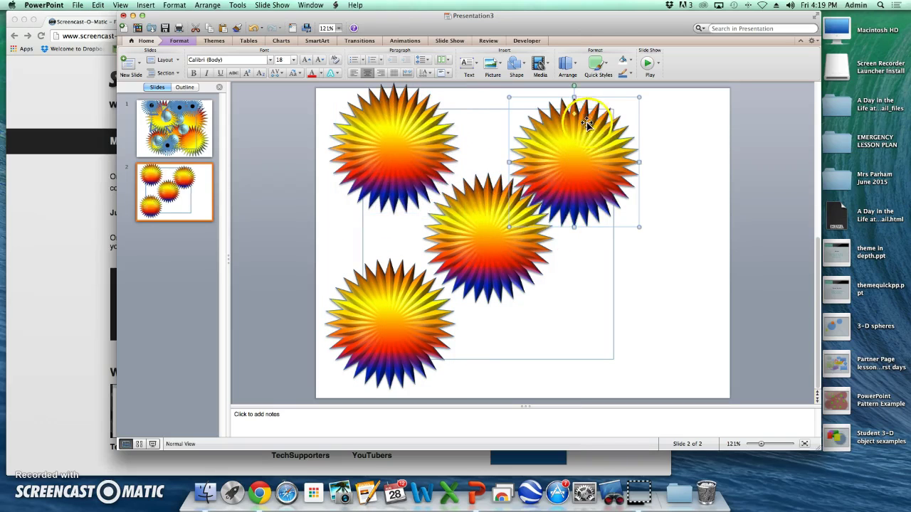
Step: Rotate the upper-right, centre and lower-left stars to different angles and nudge the lower-left one toward the centre
left_click_drag(573, 86, 516, 115)
left_click(467, 236)
left_click_drag(488, 165, 541, 180)
left_click(379, 320)
left_click_drag(390, 251, 439, 280)
left_click_drag(399, 245, 417, 295)
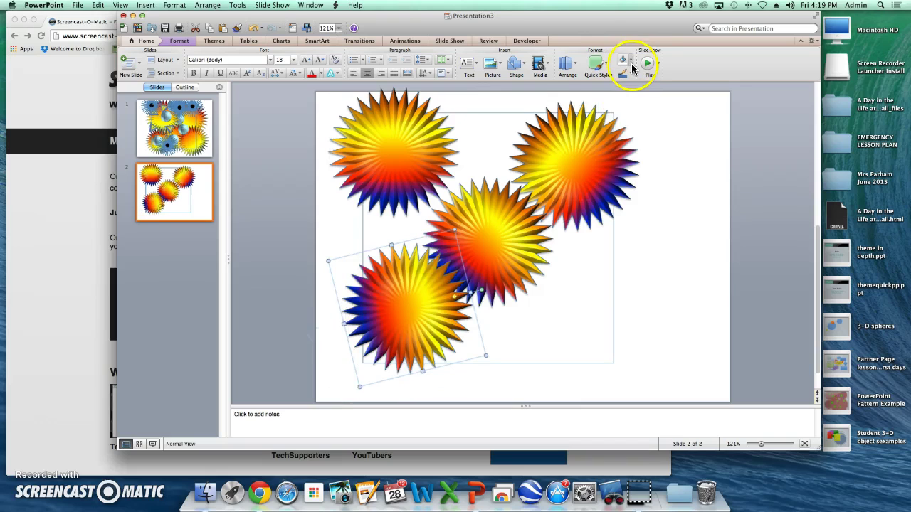
Step: Increase the lower-left star's top bevel to a width of 179.5 pt and raise its bevel height
left_click(332, 332)
right_click(388, 318)
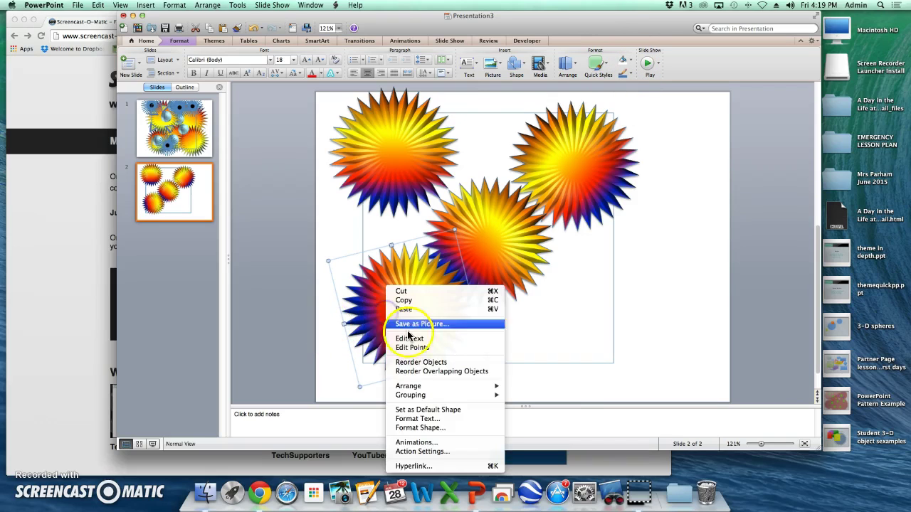
left_click(410, 427)
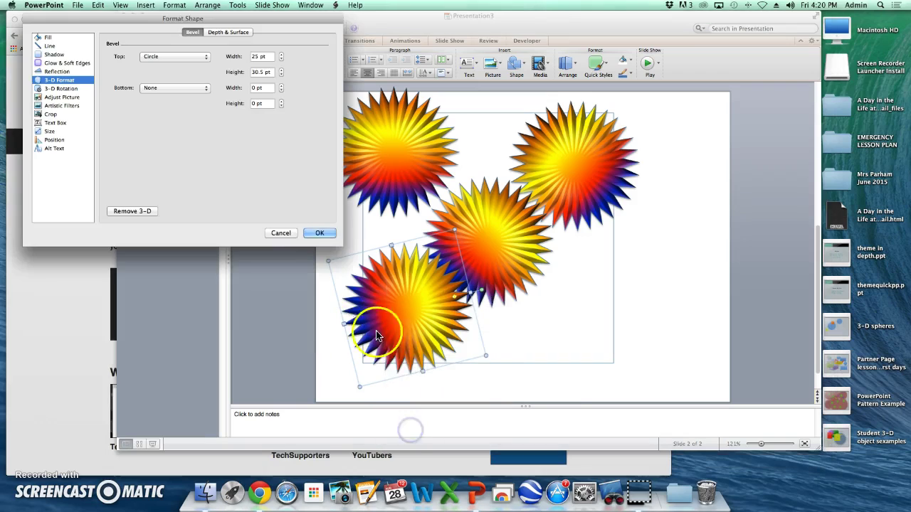
left_click(283, 56)
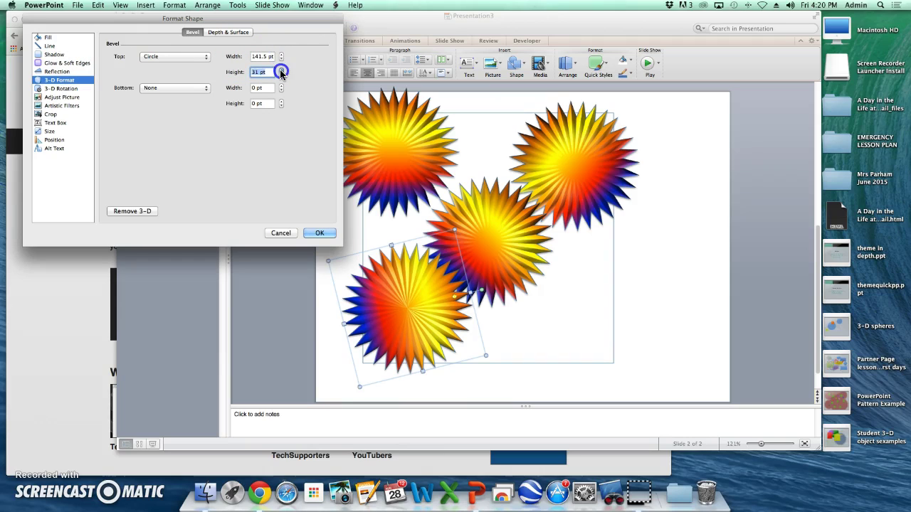
left_click(281, 69)
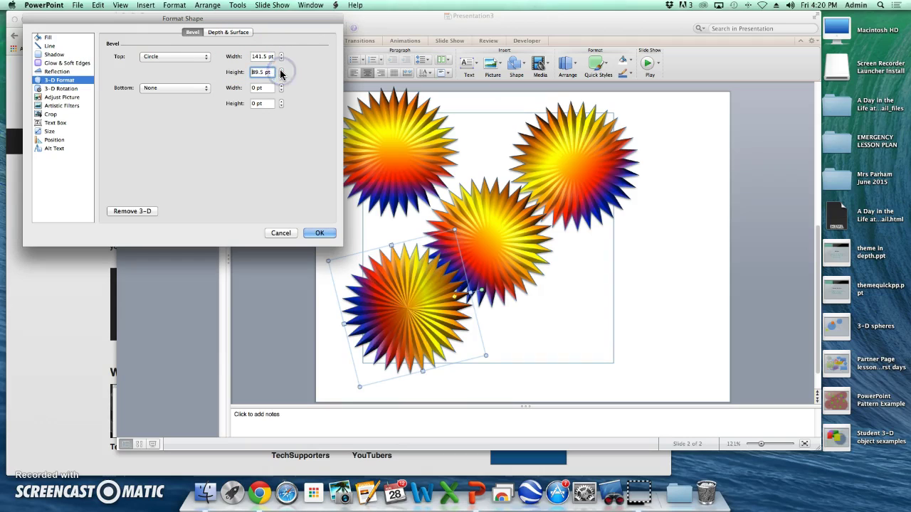
left_click(281, 71)
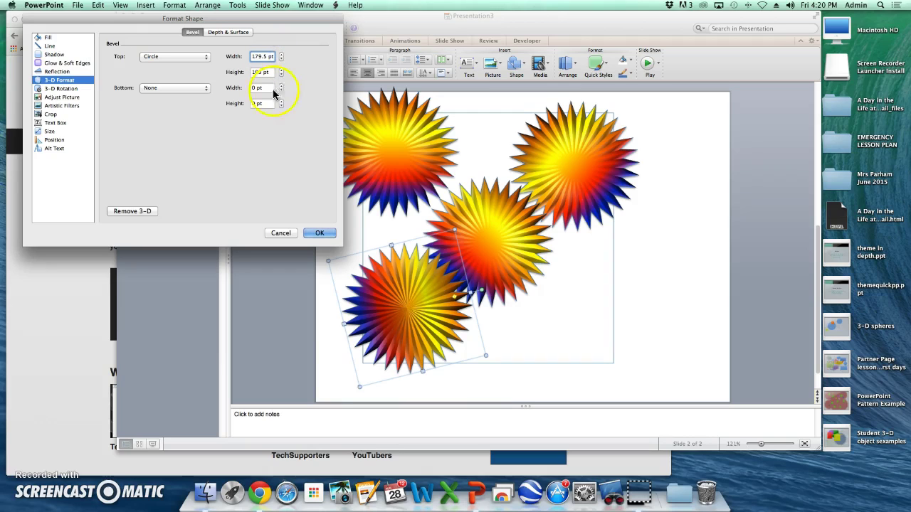
Step: Apply a 3-D rotation to the lower-left star with X at 5° and a tilt around the Y axis
left_click(60, 88)
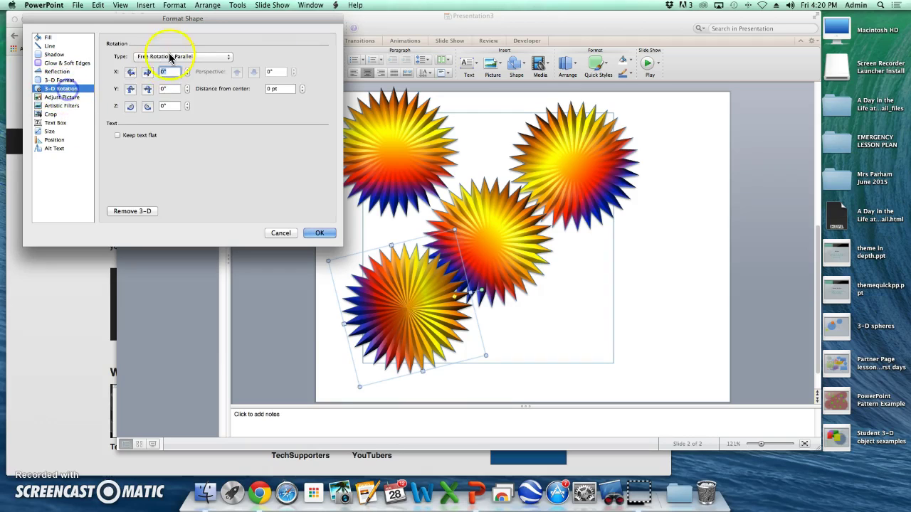
left_click(128, 72)
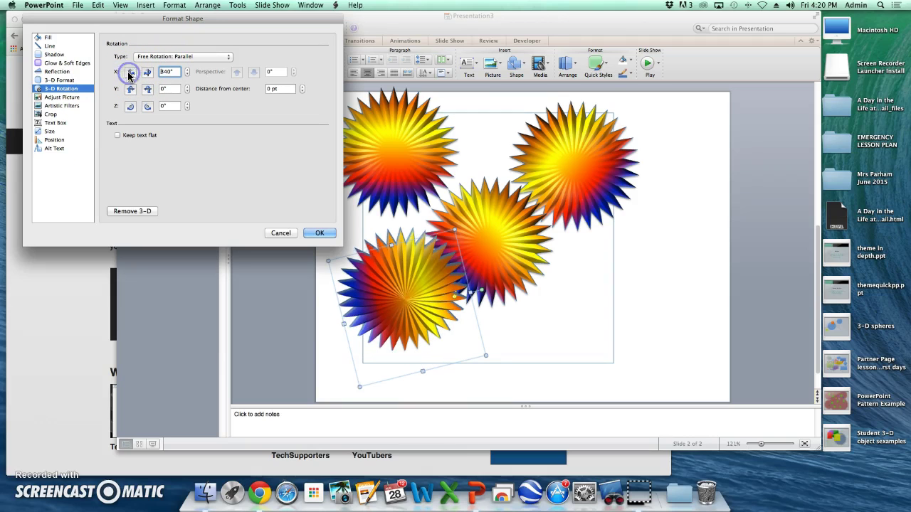
left_click(145, 73)
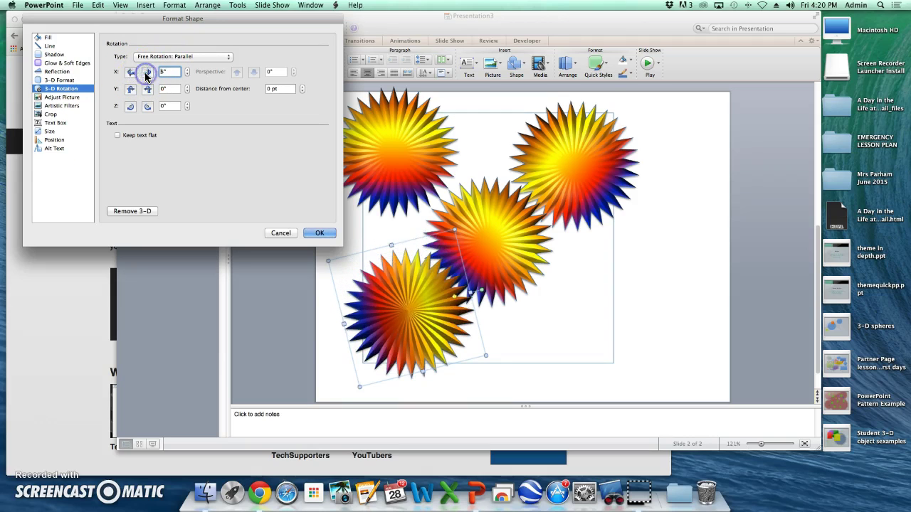
left_click(145, 90)
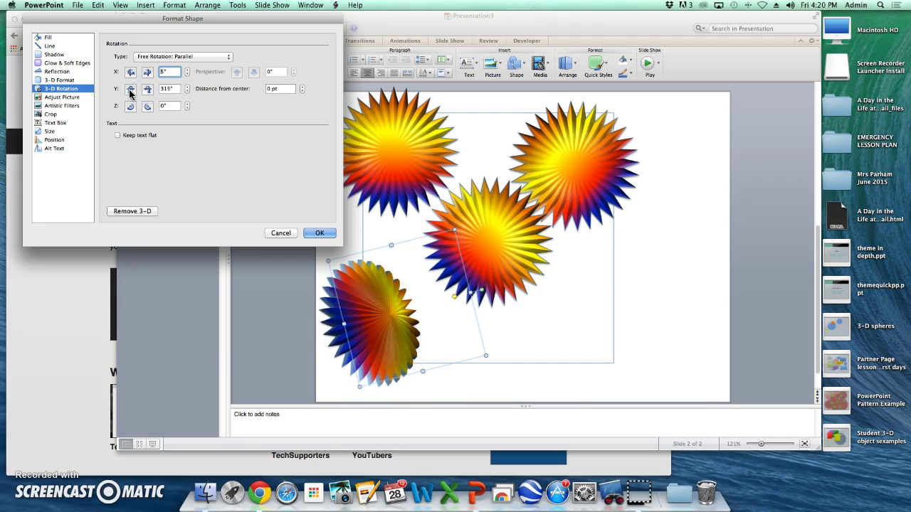
left_click(129, 89)
left_click(129, 89)
left_click(320, 233)
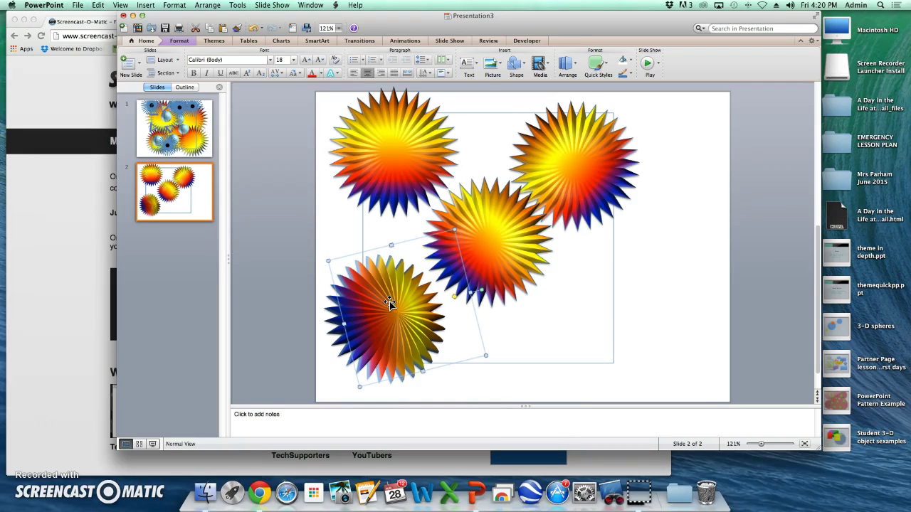
Step: Duplicate the tilted lower-left star twice, placing one copy beside it, and narrow that copy's points into thin spikes
left_click_drag(390, 304, 480, 324)
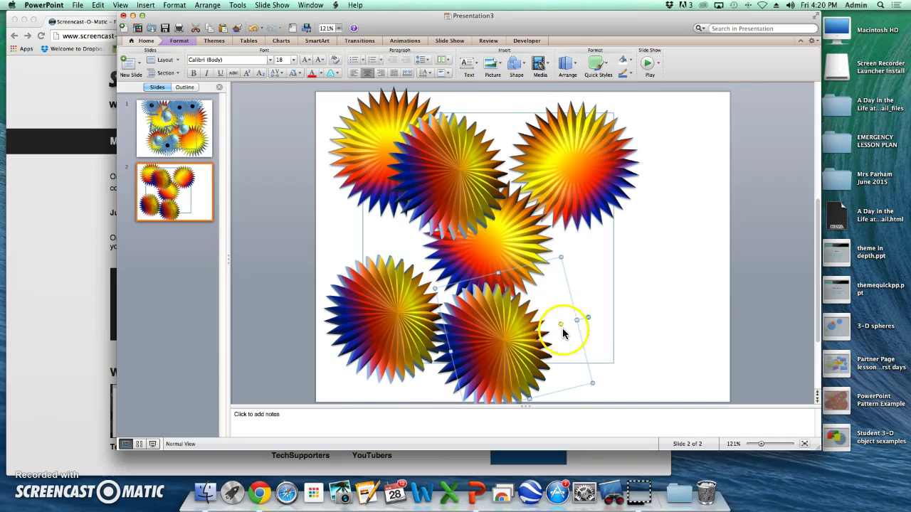
left_click_drag(562, 327, 533, 332)
Step: Reshape the upper duplicate of the tilted star by making its points so shallow that it forms a smooth ball
left_click(433, 177)
left_click(457, 130)
left_click_drag(516, 157, 548, 153)
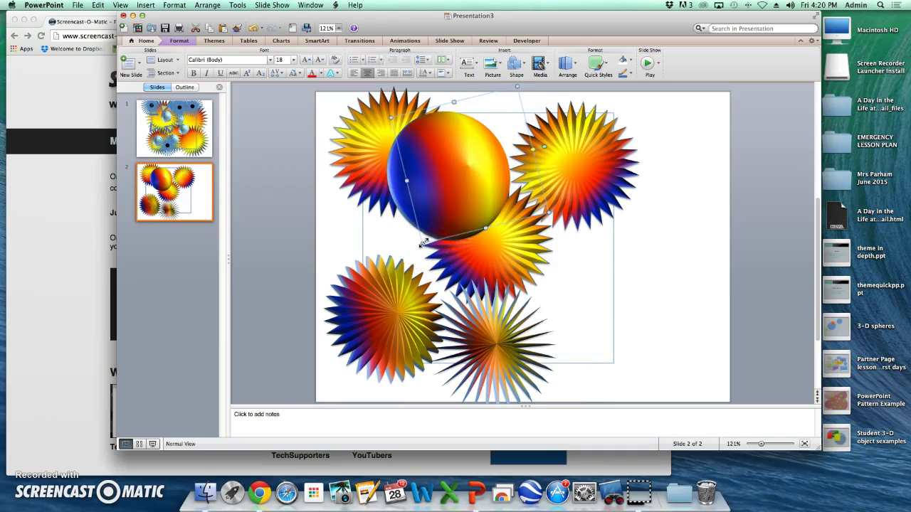
Step: Enlarge the smooth ball and move it over the square's lower-right corner
left_click_drag(422, 245, 378, 305)
left_click(381, 267)
left_click_drag(441, 211, 588, 306)
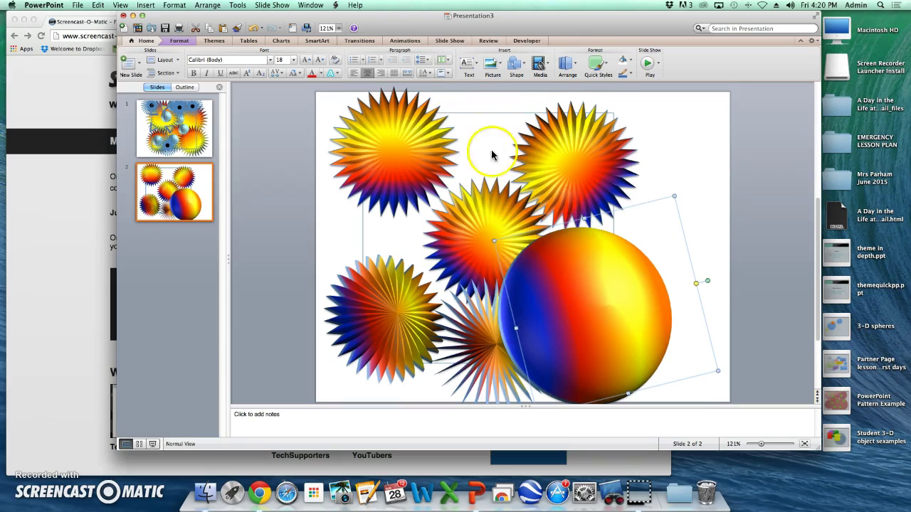
Step: Draw a five-point star in the gap between the two upper multi-pointed stars
left_click(524, 67)
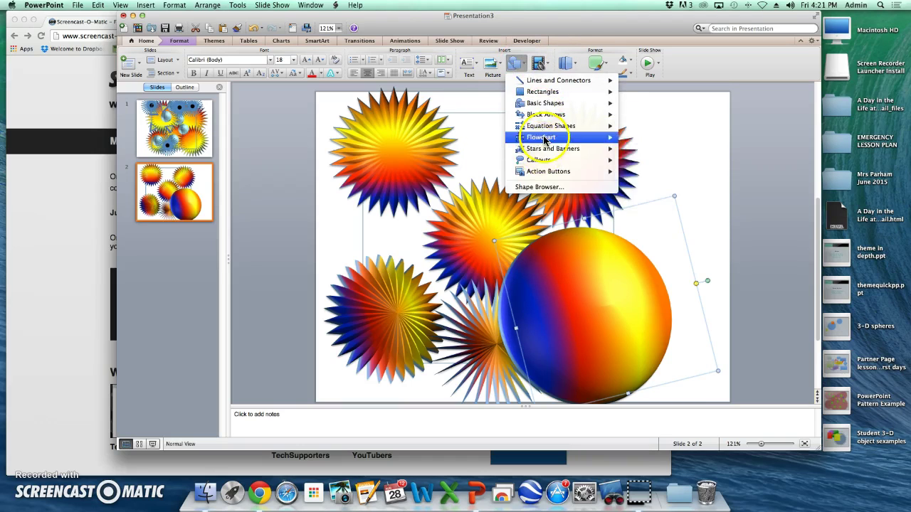
mouse_move(544, 151)
left_click(656, 149)
left_click_drag(463, 116, 524, 202)
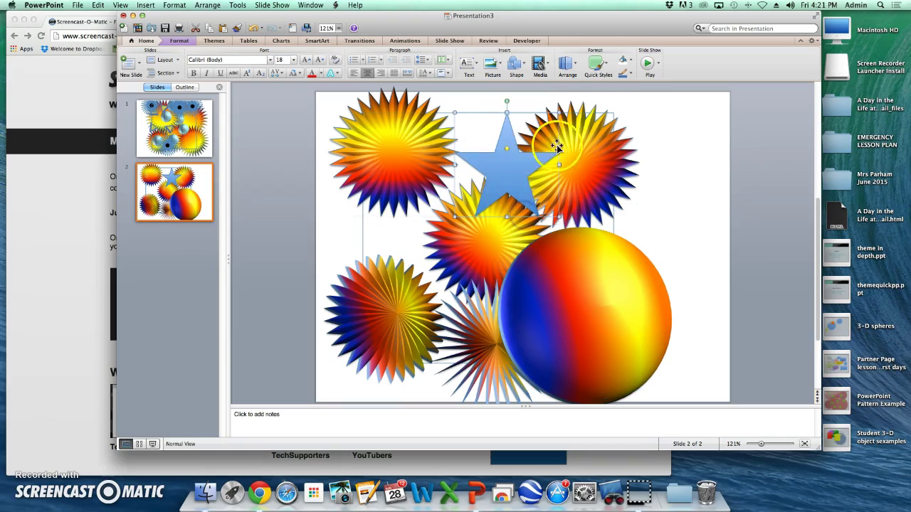
Step: Fill the five-point star with the light green standard color and open its line color options
left_click(628, 64)
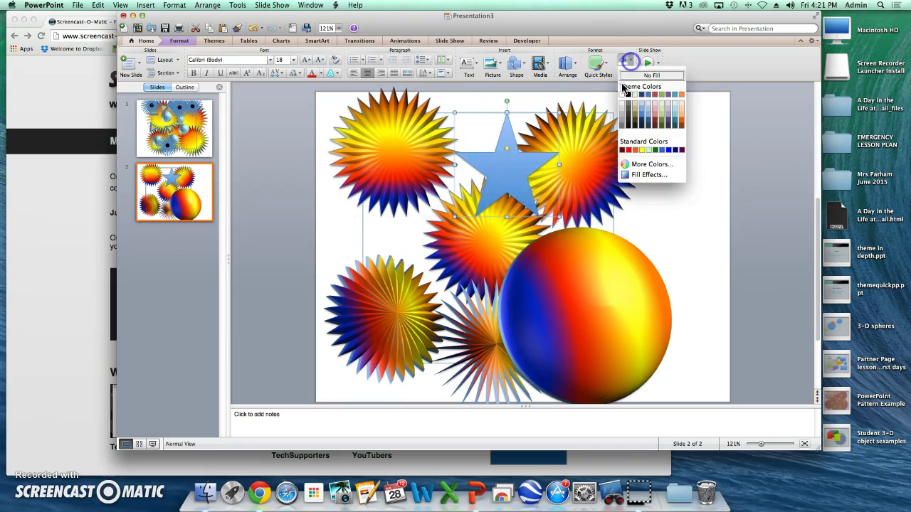
left_click(647, 150)
left_click(630, 74)
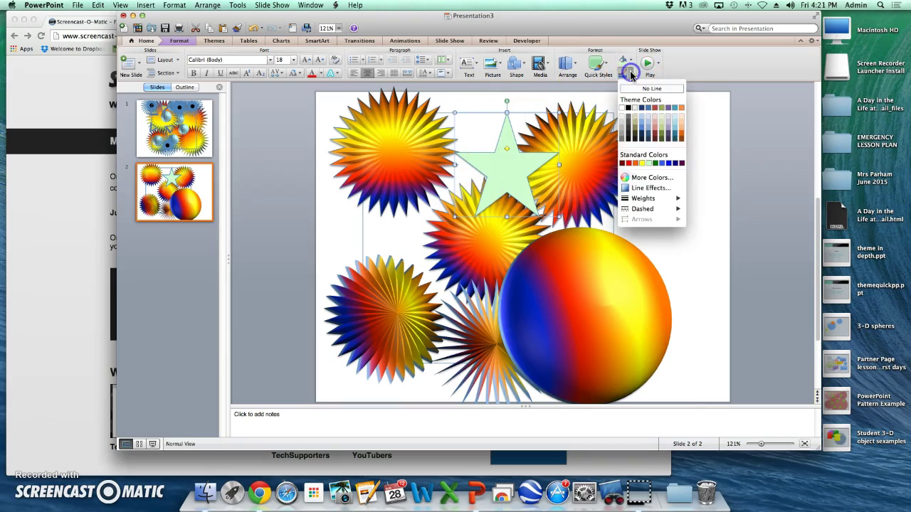